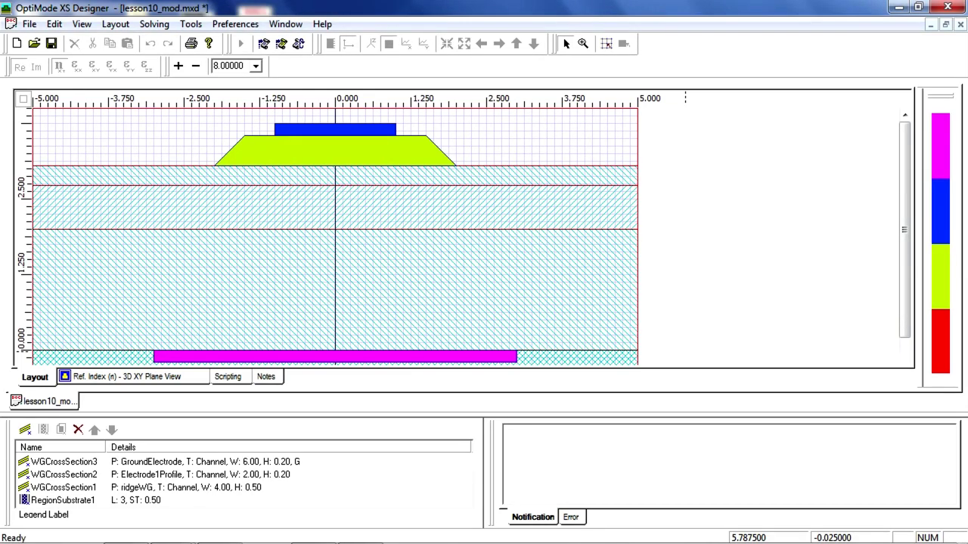
Calculate the electro-optic solution at Z distance 0 µm, producing ElectroOptical11.eos results.
click(125, 377)
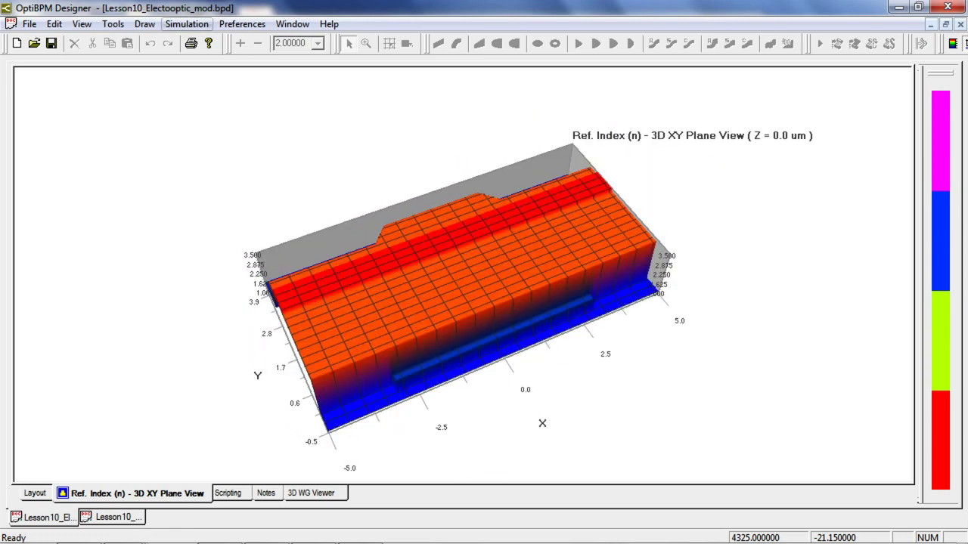
click(187, 24)
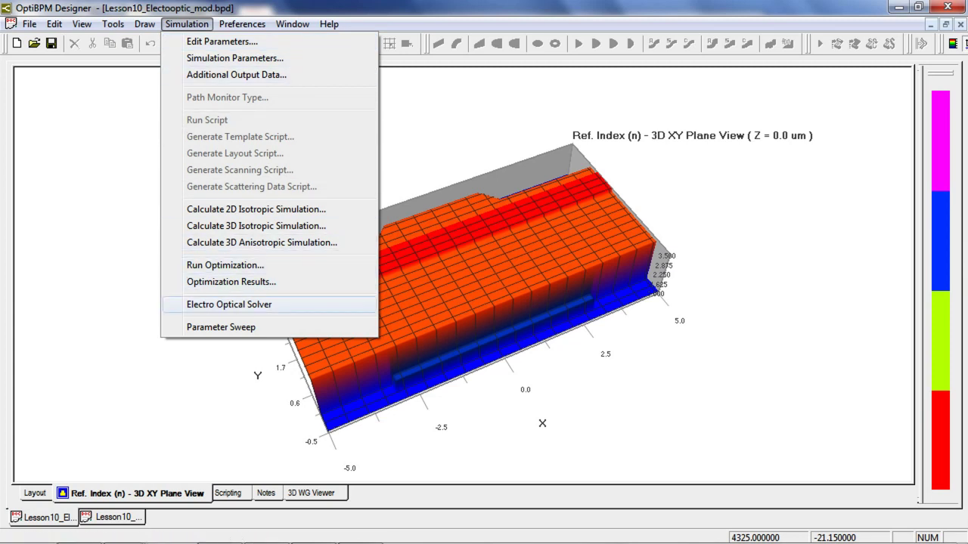
key(Return)
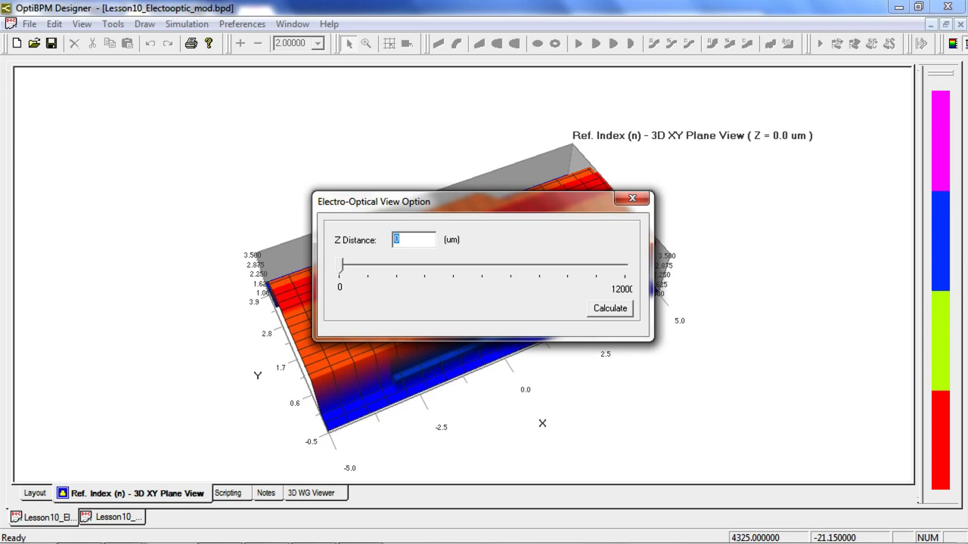
key(Return)
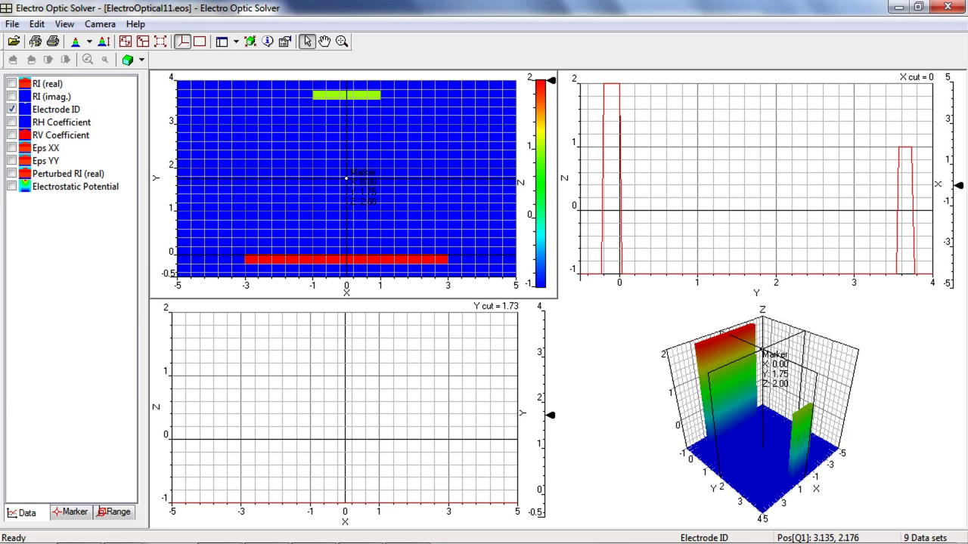
Enlarge plot 1 without grid lines, showing RI (real) overlaid with Electrostatic Potential contours.
double_click(452, 157)
right_click(632, 172)
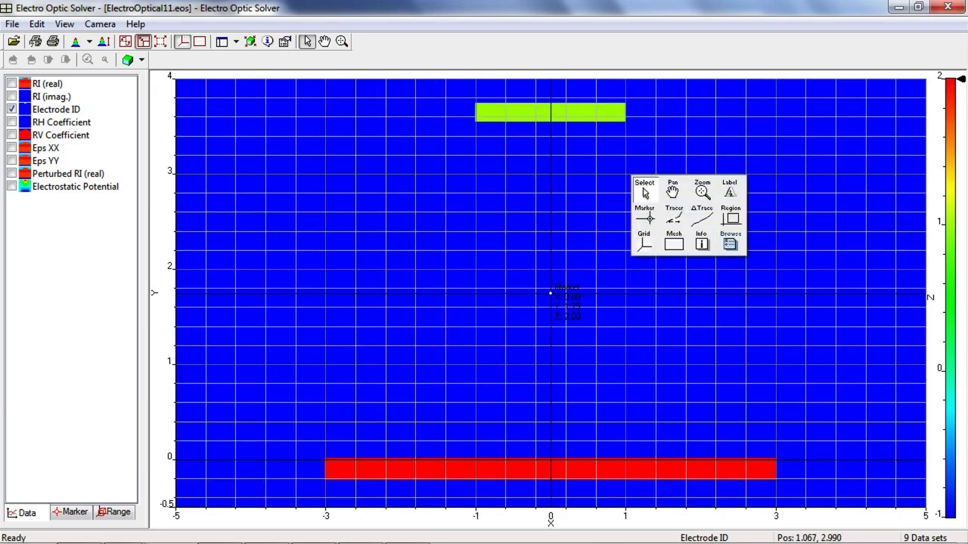
click(643, 240)
click(11, 84)
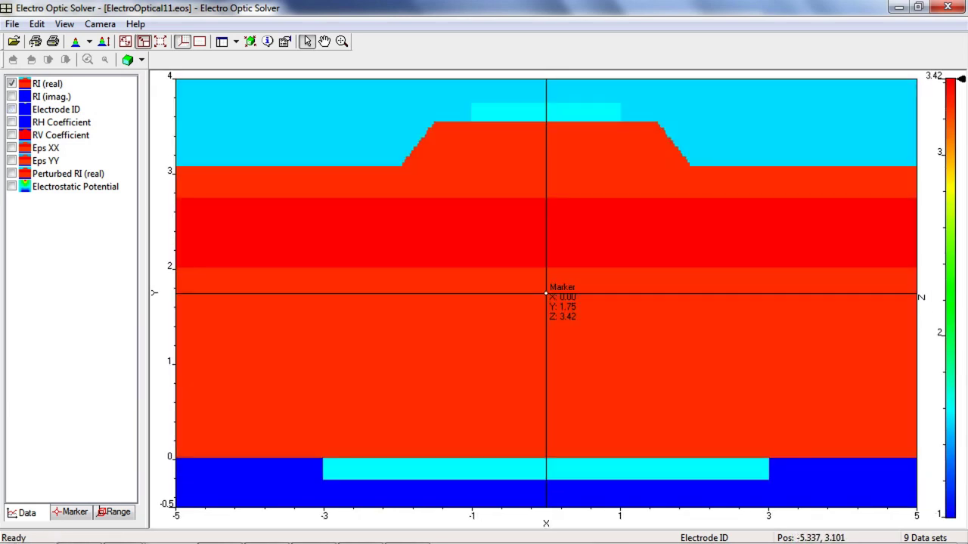
click(12, 186)
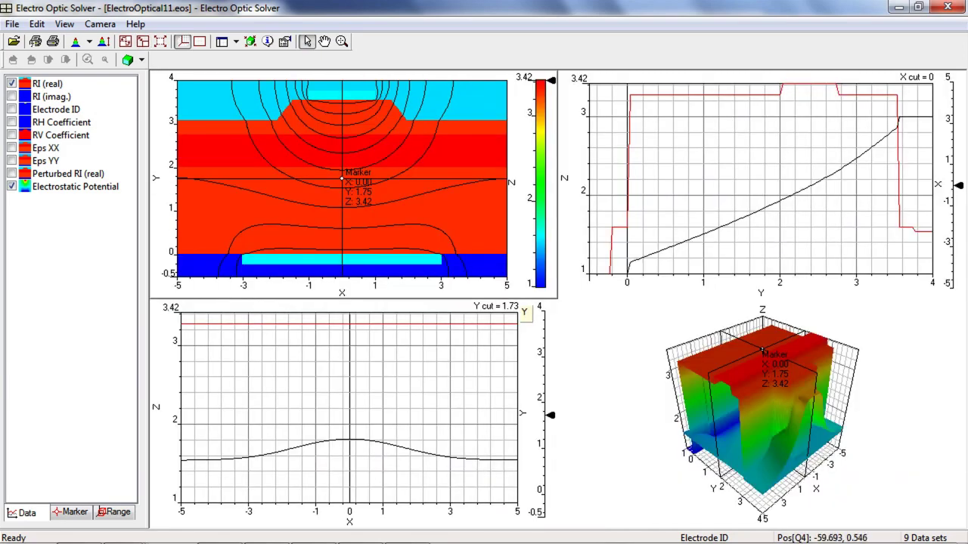
Step the X cut from 0 to about 2.93, near the electrode edge.
click(955, 183)
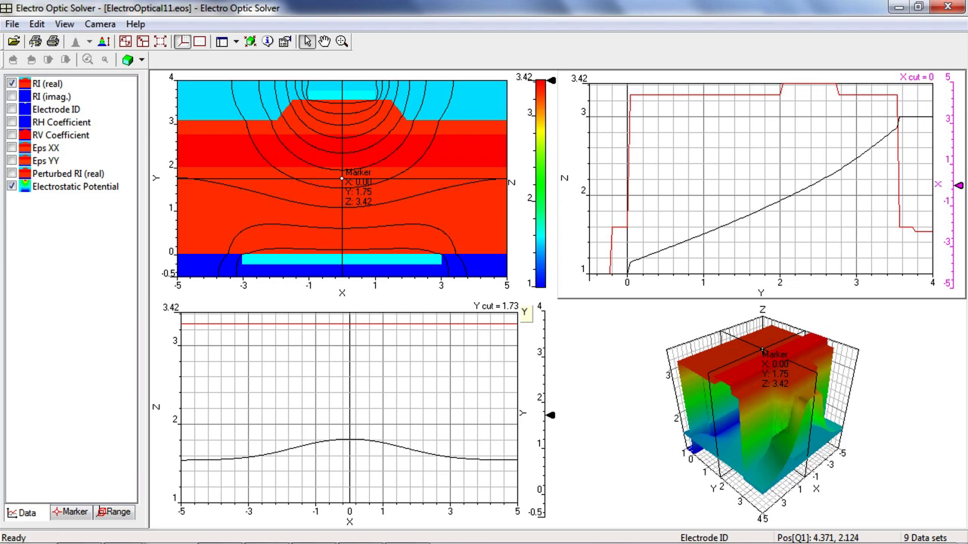
key(Up)
key(Up)
key(Up)
key(Up)
key(Up)
key(Up)
key(Up)
key(Up)
key(Up)
key(Up)
key(Up)
key(Up)
key(Up)
key(Up)
key(Up)
key(Up)
key(Up)
key(Up)
key(Up)
key(Up)
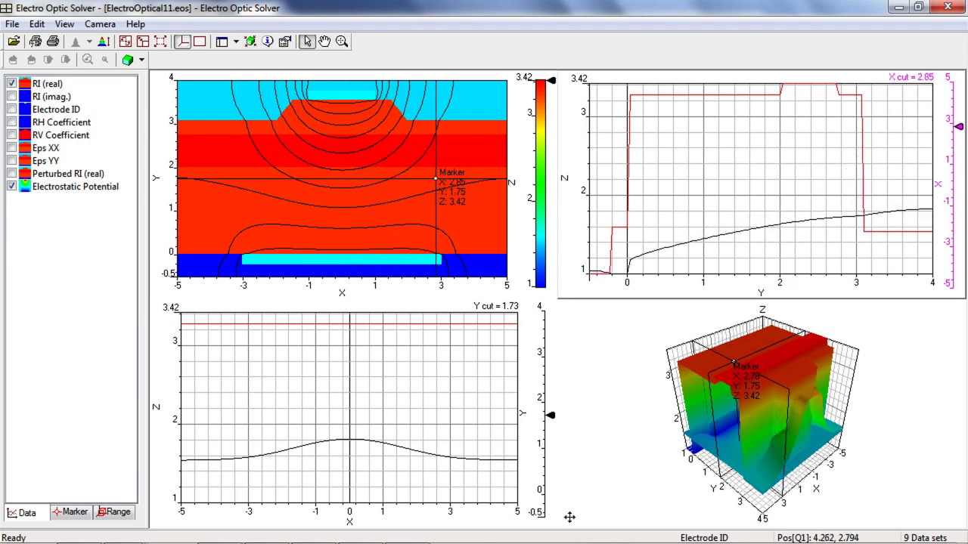
key(Up)
key(Up)
key(Up)
key(Up)
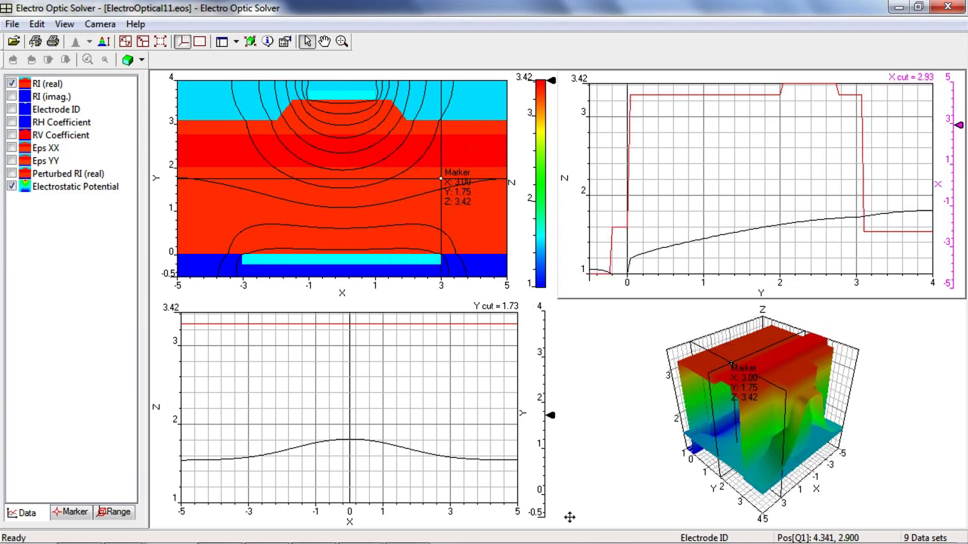
key(Up)
key(Up)
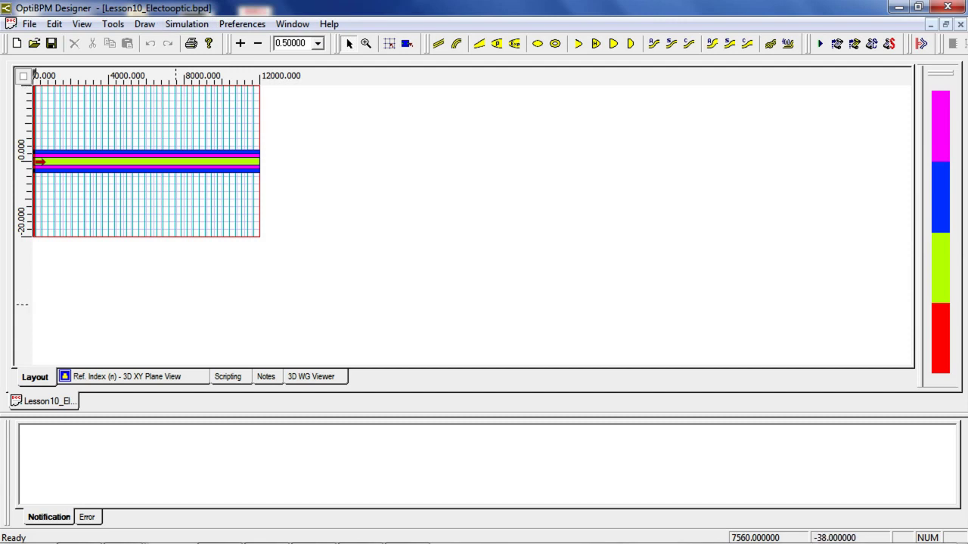
Launch the 3D isotropic BPM simulation of Lesson10_Electooptic.bpd.
click(187, 24)
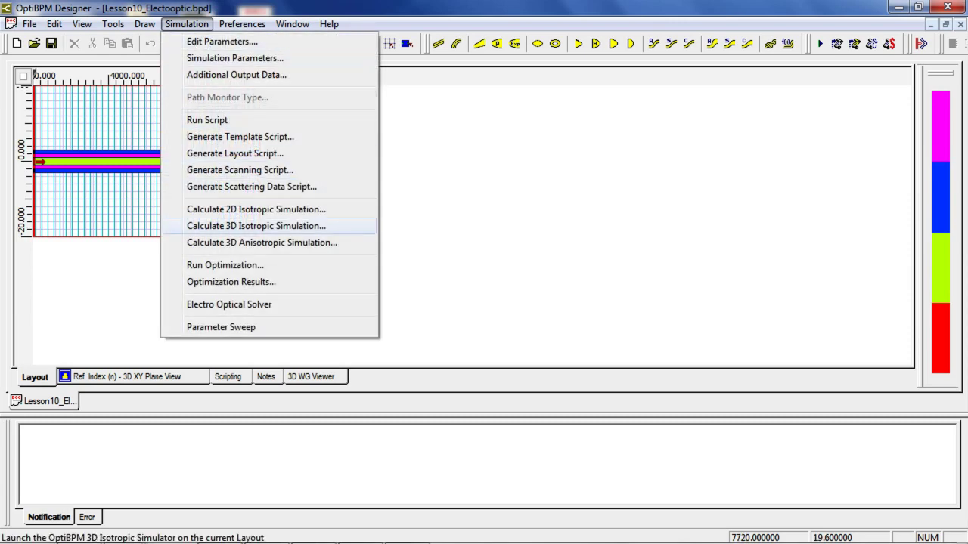
key(Return)
key(Return)
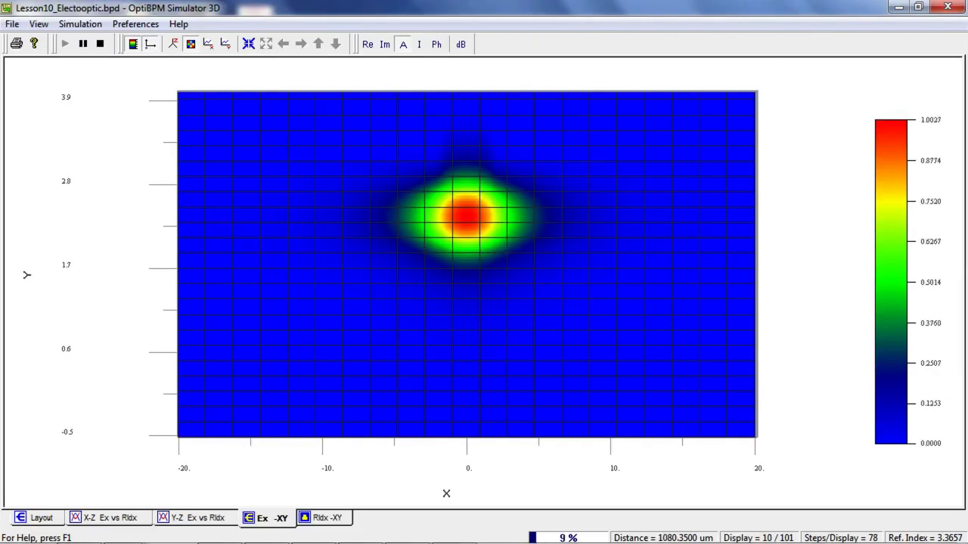
Show the Ex field as an X-Z optical field cut displaying phase instead of amplitude.
key(alt+v)
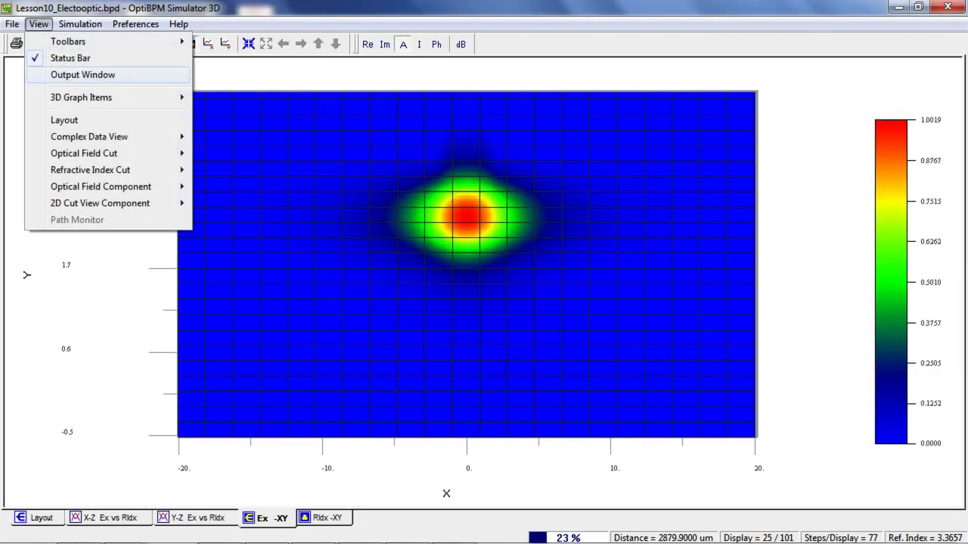
key(Right)
key(Down)
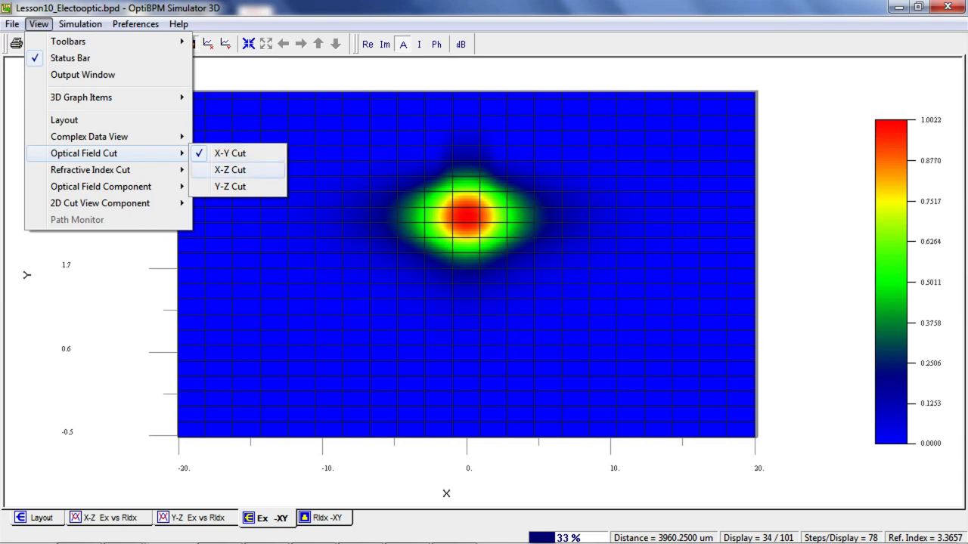
key(Return)
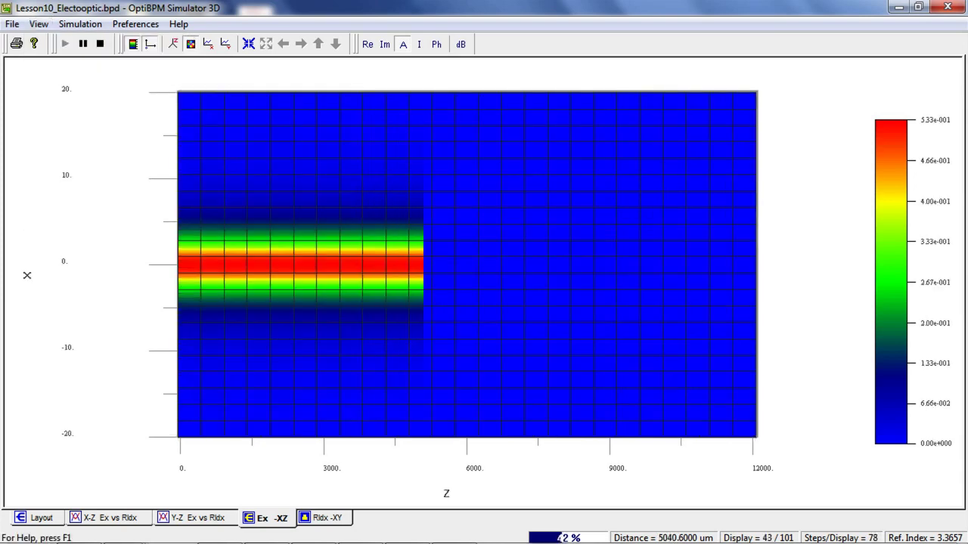
click(436, 43)
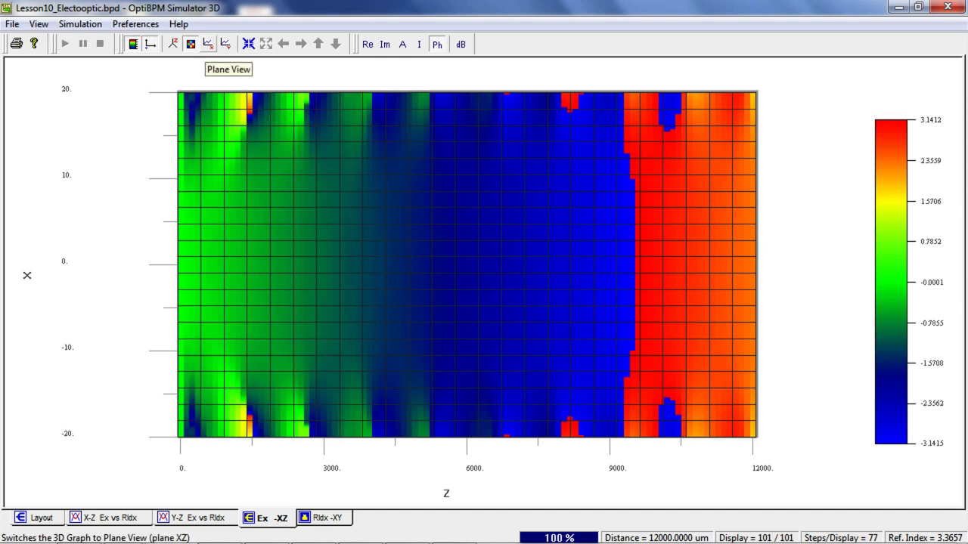
Plot Ex phase versus Z as a line profile at the X = 1.000 slice.
click(208, 44)
right_click(802, 291)
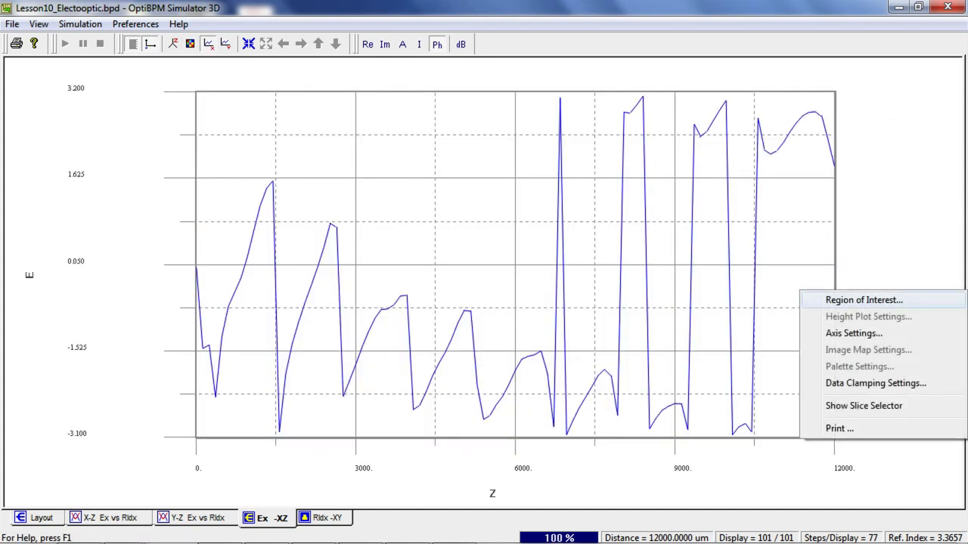
click(864, 406)
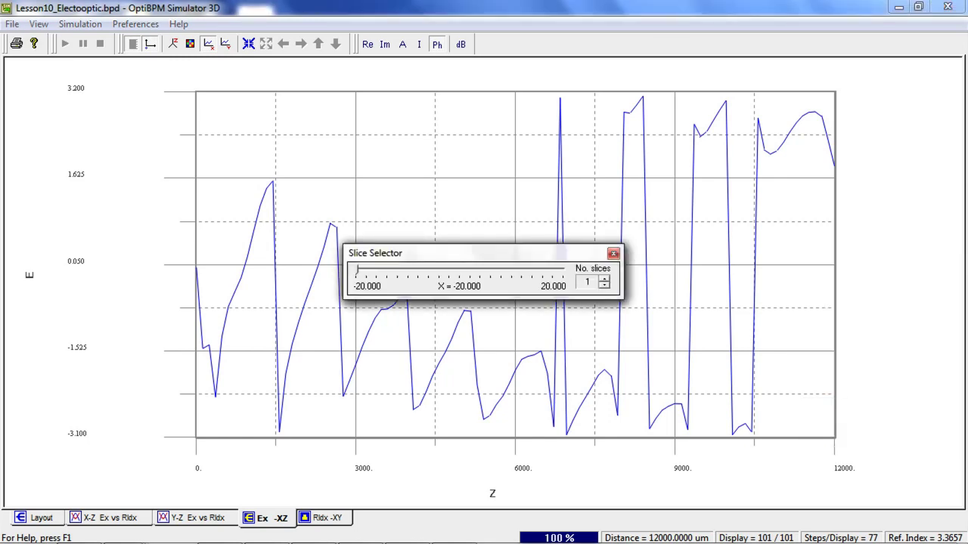
drag(357, 269, 456, 269)
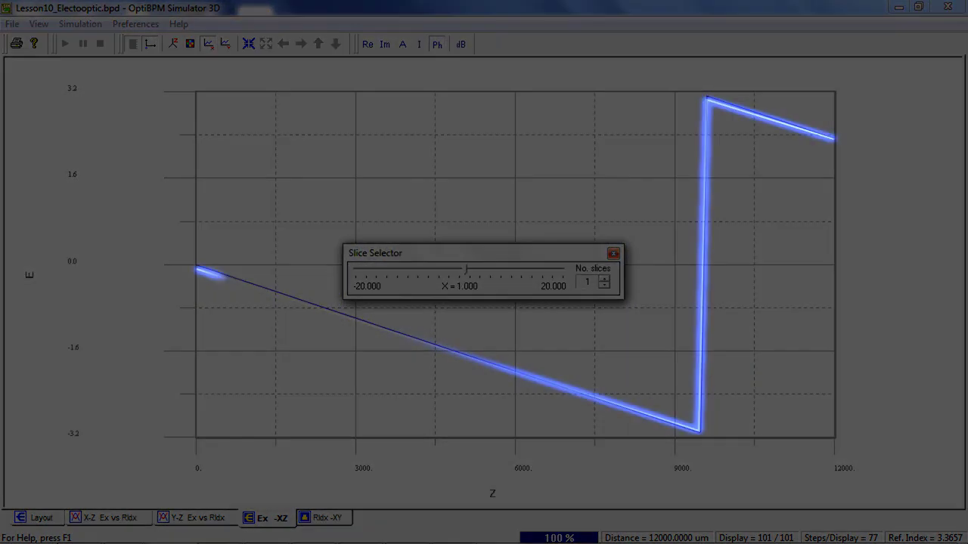